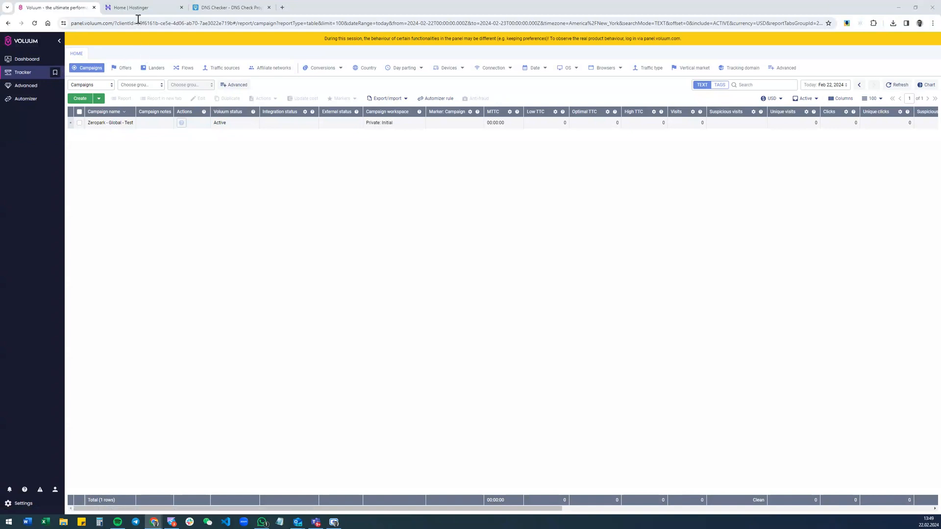
Open the Domains page of the Voluum account settings
{"action": "mouse_move", "coordinate": [132, 10]}
{"action": "left_click", "coordinate": [17, 504]}
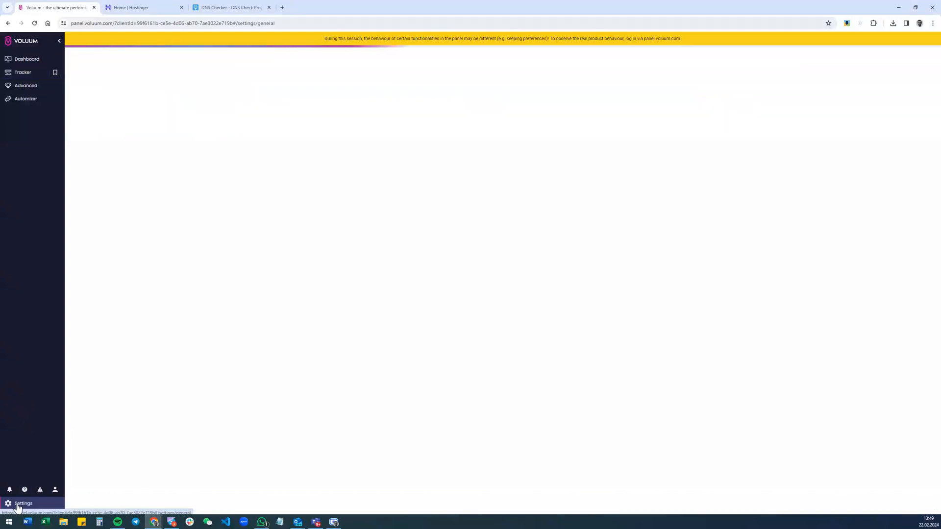
{"action": "left_click", "coordinate": [393, 53]}
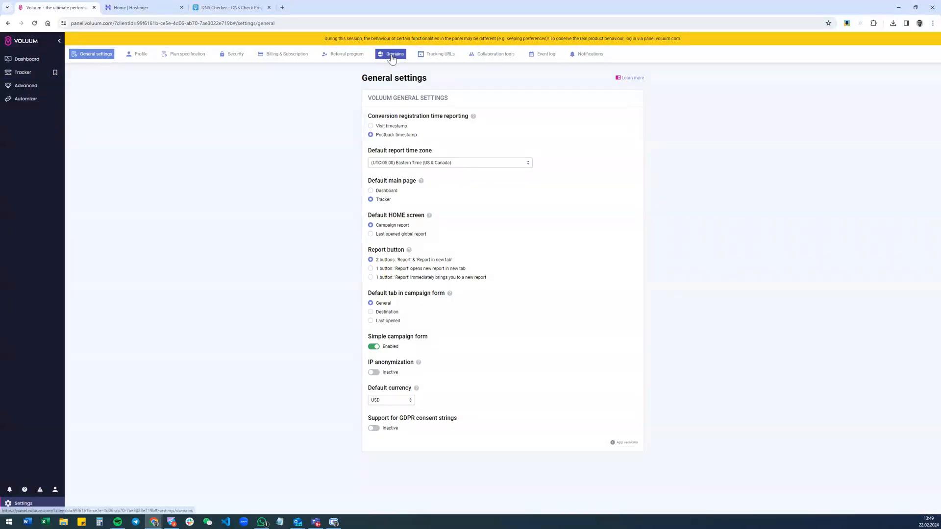
Switch to Hostinger and open the DNS / Nameservers management page of the domain voluum-test.com
{"action": "left_click", "coordinate": [142, 7]}
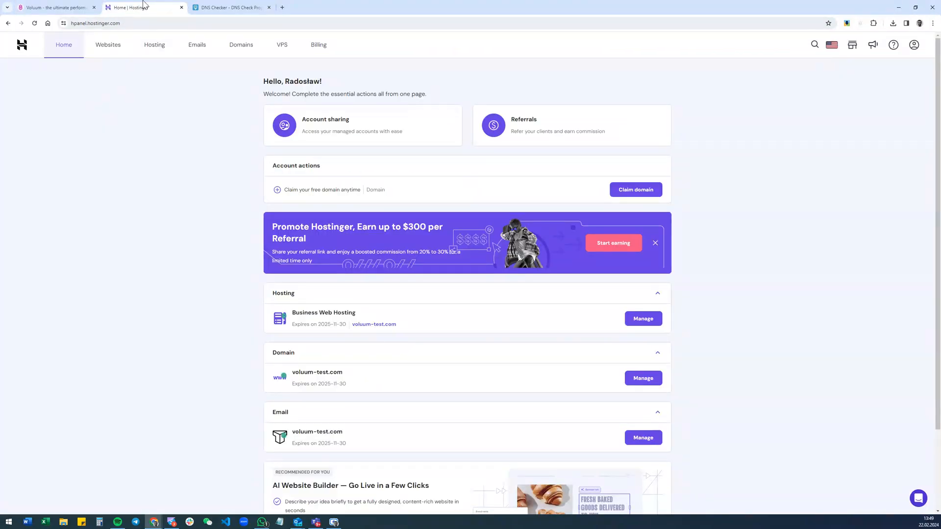
{"action": "left_click", "coordinate": [240, 50]}
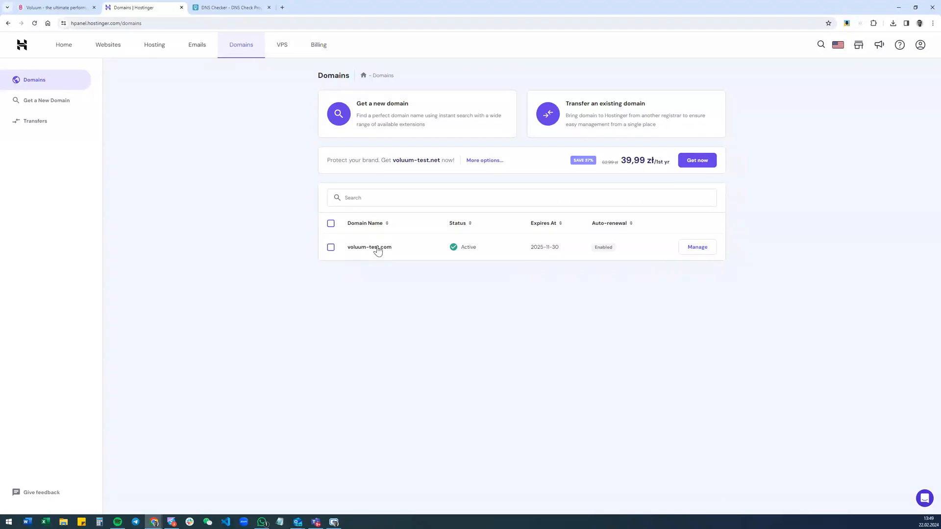
{"action": "left_click", "coordinate": [696, 248]}
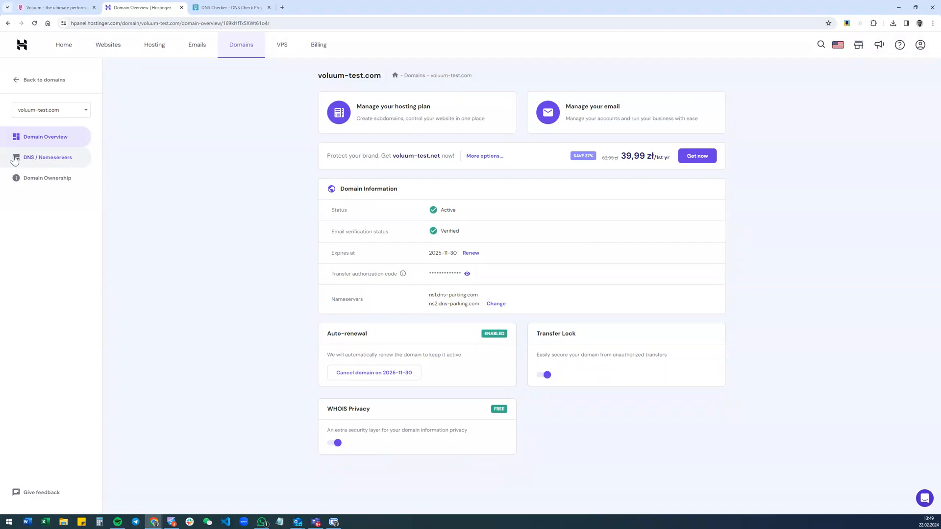
{"action": "left_click", "coordinate": [56, 159]}
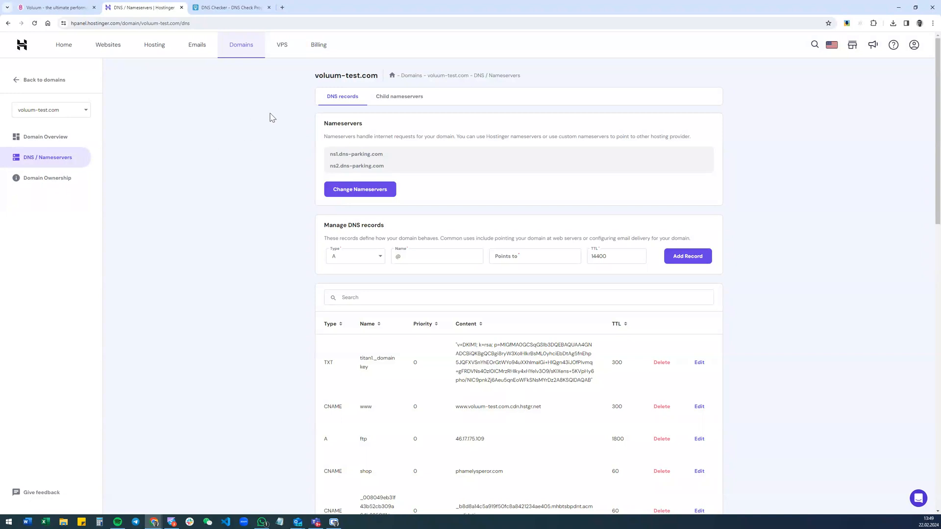
Return to Voluum, add the custom domain test.voluum-test.com, and save and process it
{"action": "left_click", "coordinate": [72, 7]}
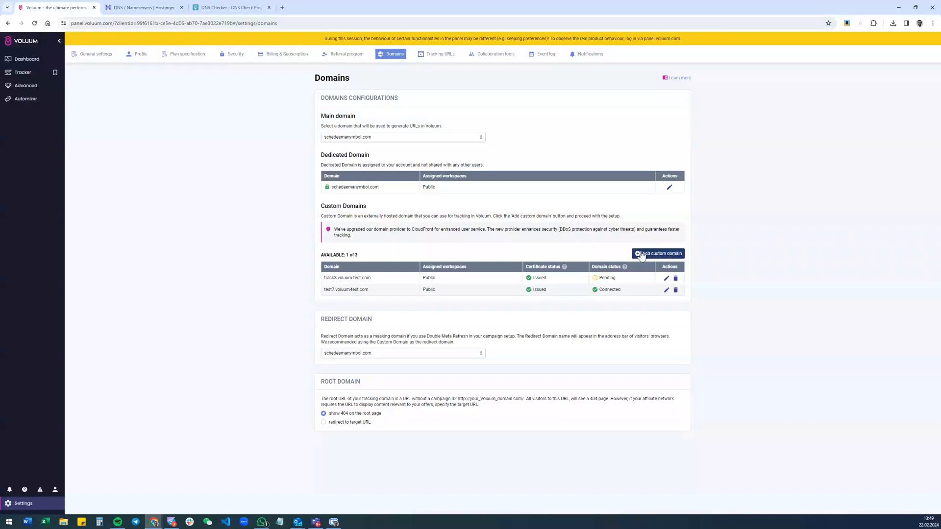
{"action": "left_click", "coordinate": [657, 250]}
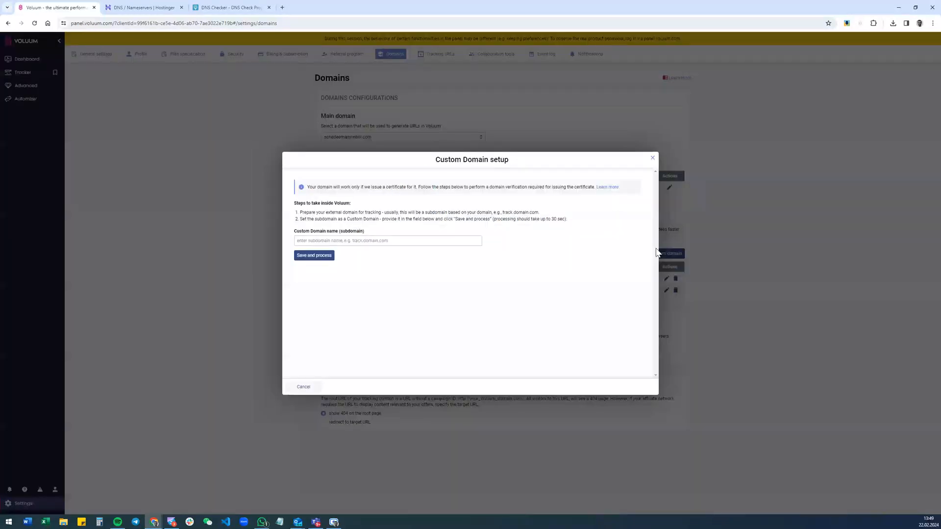
{"action": "left_click", "coordinate": [324, 243]}
{"action": "type", "text": "test.voluum-test.com"}
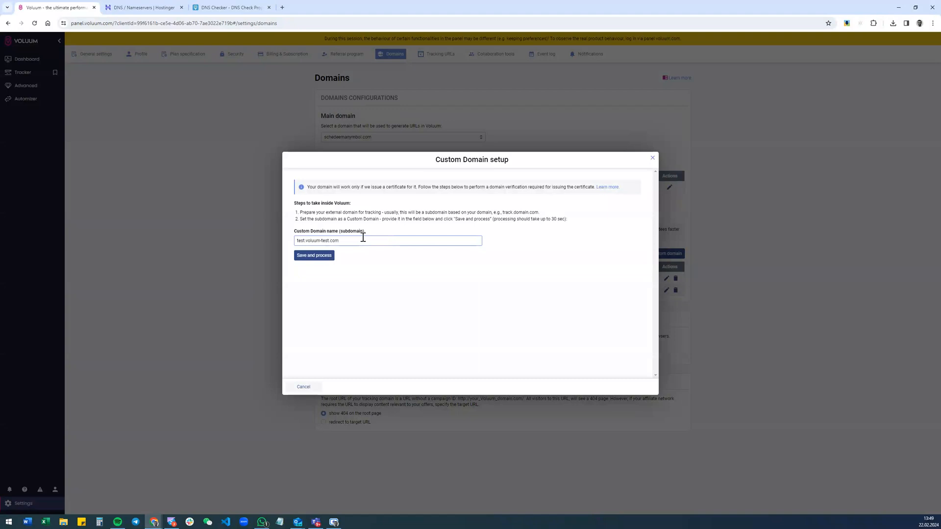
{"action": "left_click", "coordinate": [316, 258]}
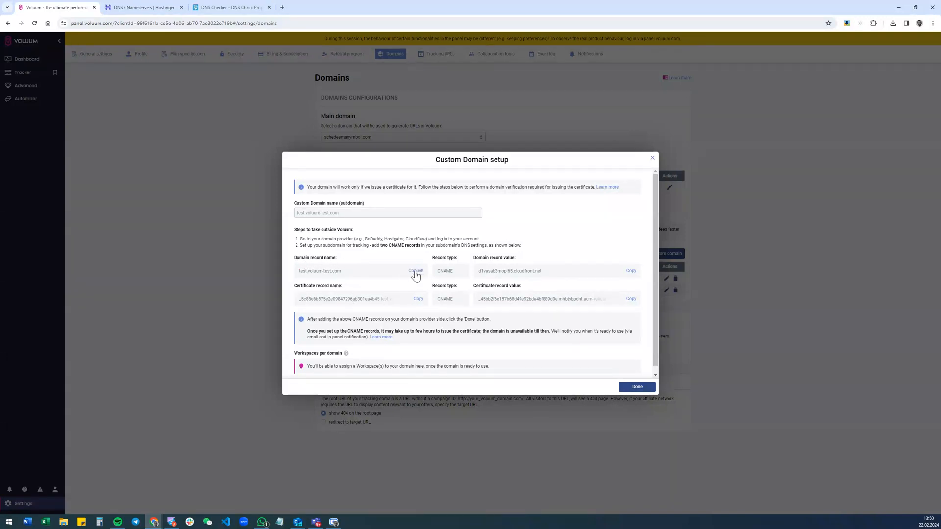
In Hostinger, set the new DNS record's type to CNAME and its name to the copied domain record name, test.voluum-test.com
{"action": "left_click", "coordinate": [158, 6]}
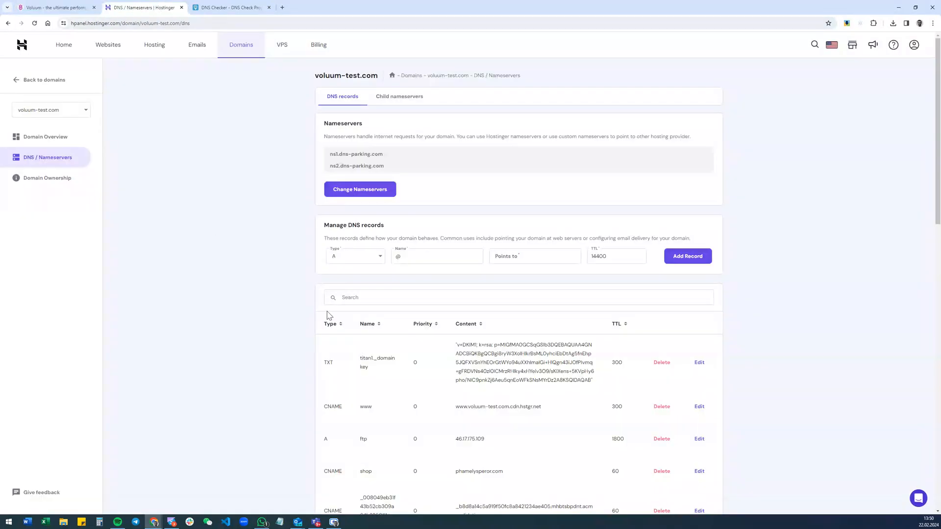
{"action": "left_click", "coordinate": [348, 261]}
{"action": "left_click", "coordinate": [343, 320]}
{"action": "key", "text": "ctrl+shift+Tab"}
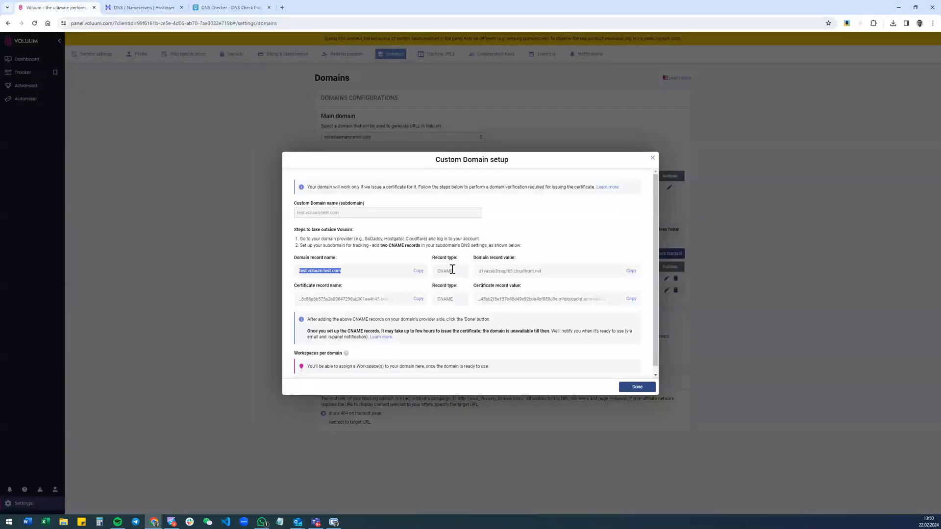
{"action": "left_click", "coordinate": [132, 9]}
{"action": "double_click", "coordinate": [442, 259]}
{"action": "type", "text": "test.voluum-test.com"}
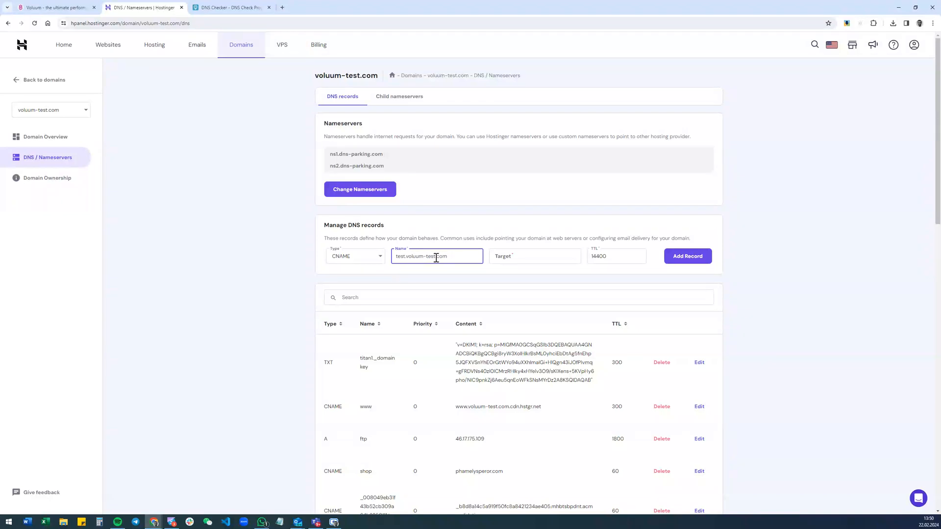
Copy Voluum's domain record value, d1vasab3mopl65.cloudfront.net, as the record's target, set the TTL to 60, and add the record in Hostinger
{"action": "left_click", "coordinate": [519, 259]}
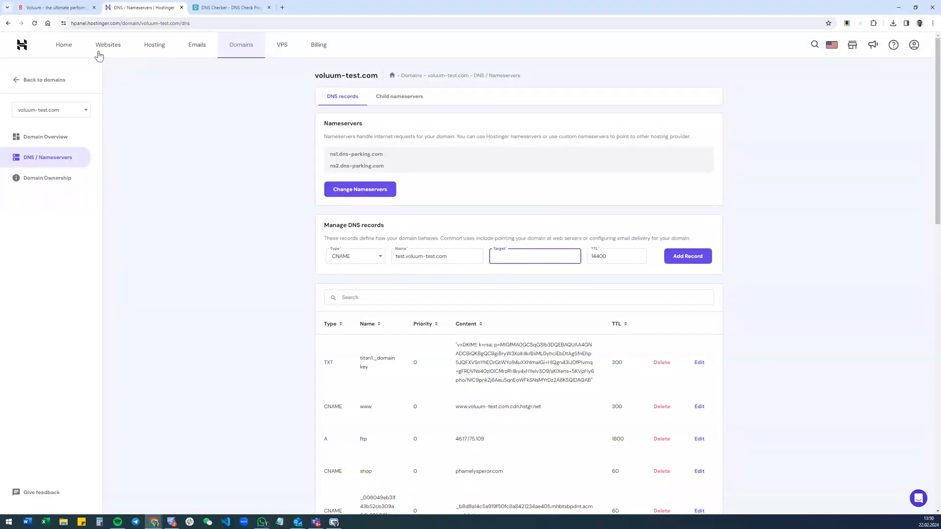
{"action": "left_click", "coordinate": [54, 8]}
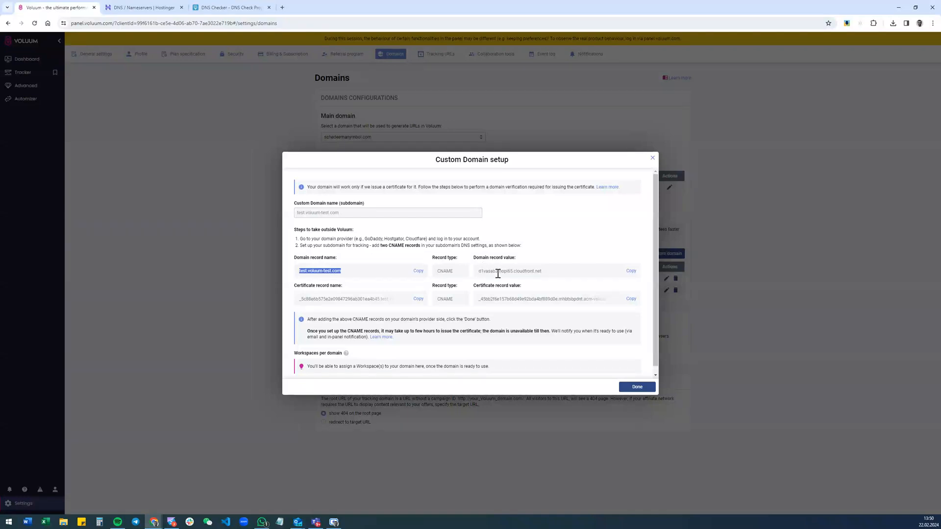
{"action": "left_click", "coordinate": [632, 271]}
{"action": "left_click", "coordinate": [172, 5]}
{"action": "key", "text": "ctrl+v"}
{"action": "left_click_drag", "start_coordinate": [618, 255], "coordinate": [564, 255]}
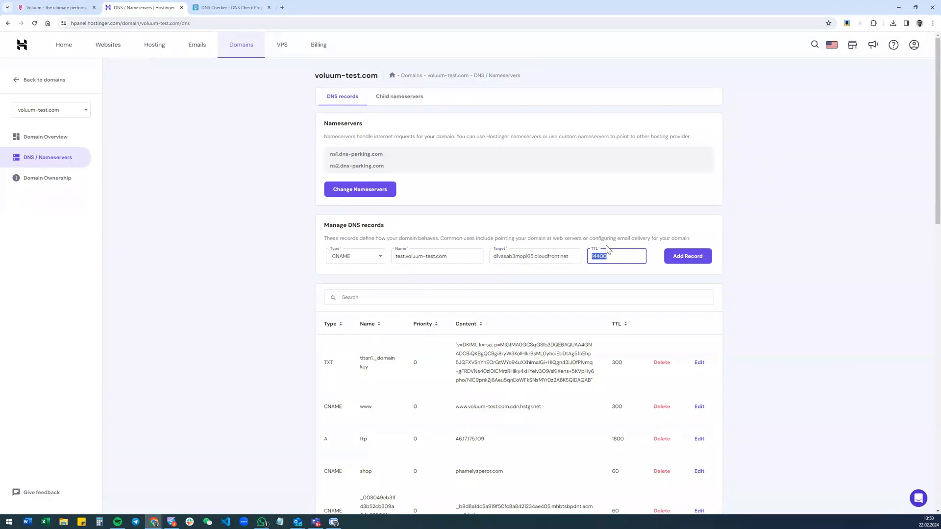
{"action": "type", "text": "60"}
{"action": "left_click", "coordinate": [695, 261]}
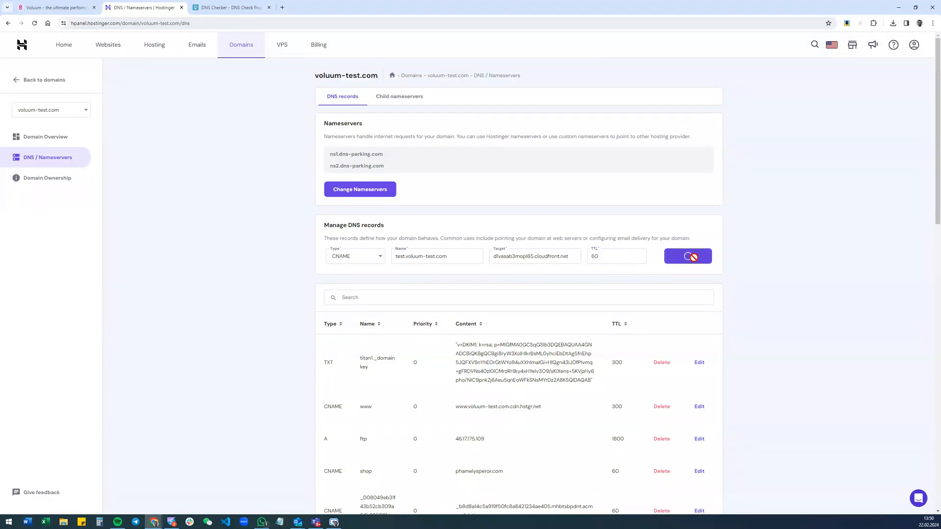
Search the DNS records page for "test" and examine the content of the newly added CNAME record
{"action": "key", "text": "ctrl+f"}
{"action": "type", "text": "test"}
{"action": "scroll", "coordinate": [569, 289], "scroll_direction": "down", "scroll_amount": 1}
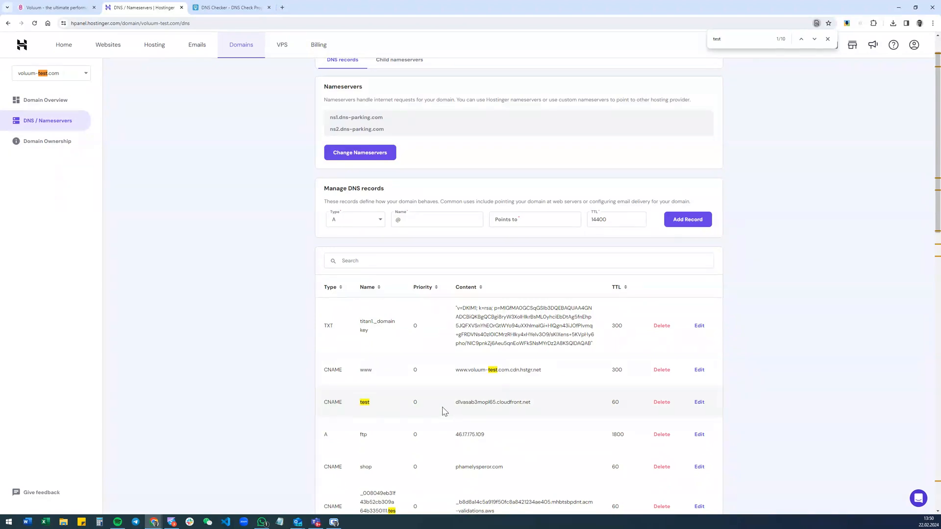
{"action": "left_click_drag", "start_coordinate": [454, 403], "coordinate": [531, 403]}
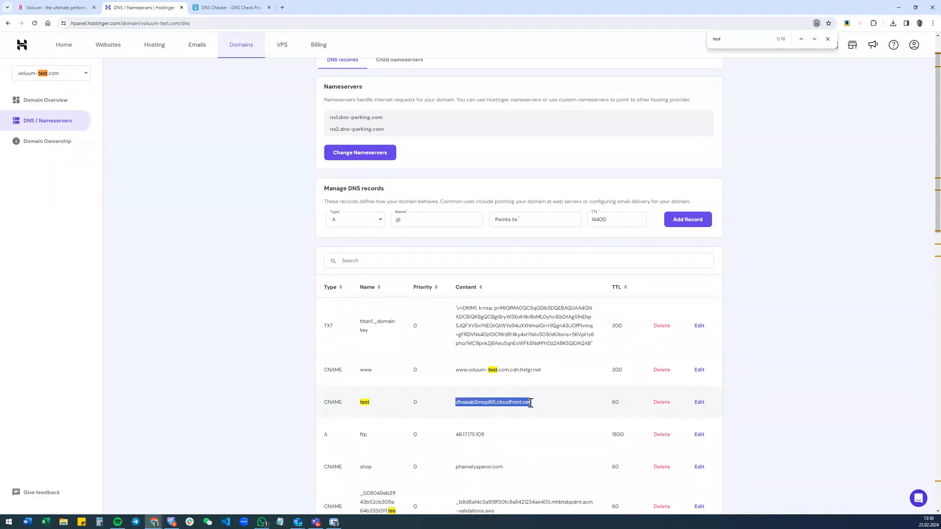
Prepare a second CNAME record in Hostinger, using the certificate record name copied from Voluum as its name
{"action": "left_click", "coordinate": [70, 5]}
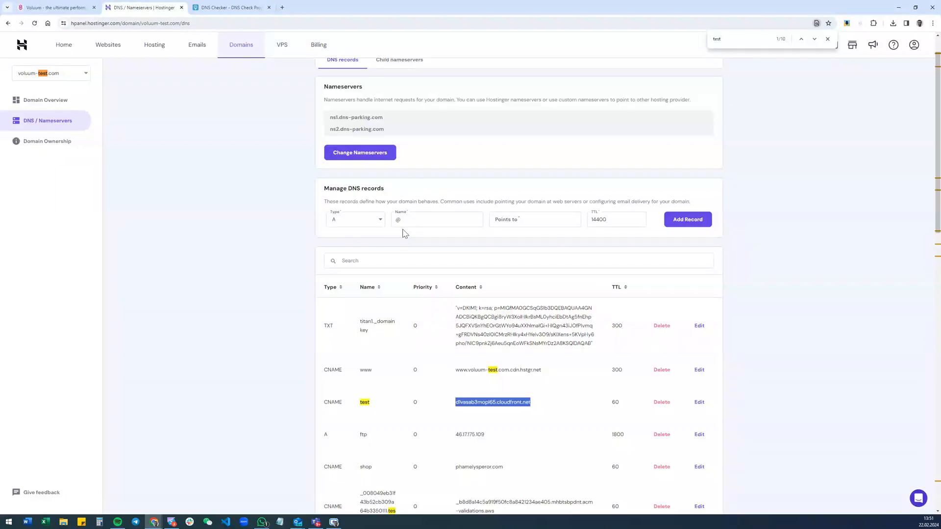
{"action": "left_click", "coordinate": [142, 8]}
{"action": "left_click", "coordinate": [345, 218]}
{"action": "left_click", "coordinate": [342, 282]}
{"action": "left_click", "coordinate": [400, 221]}
{"action": "key", "text": "ctrl+v"}
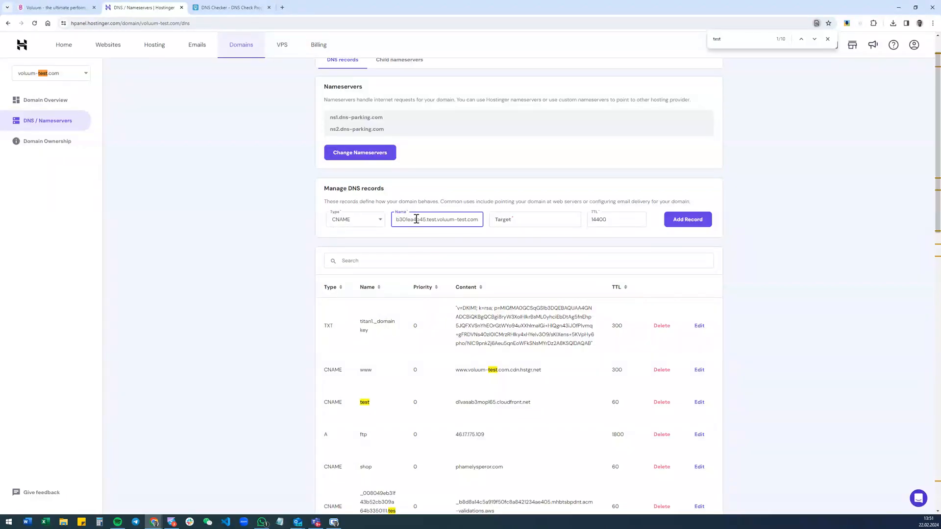
Copy Voluum's certificate record value into the second record's target, set the TTL to 60, and add the record in Hostinger
{"action": "left_click", "coordinate": [55, 7]}
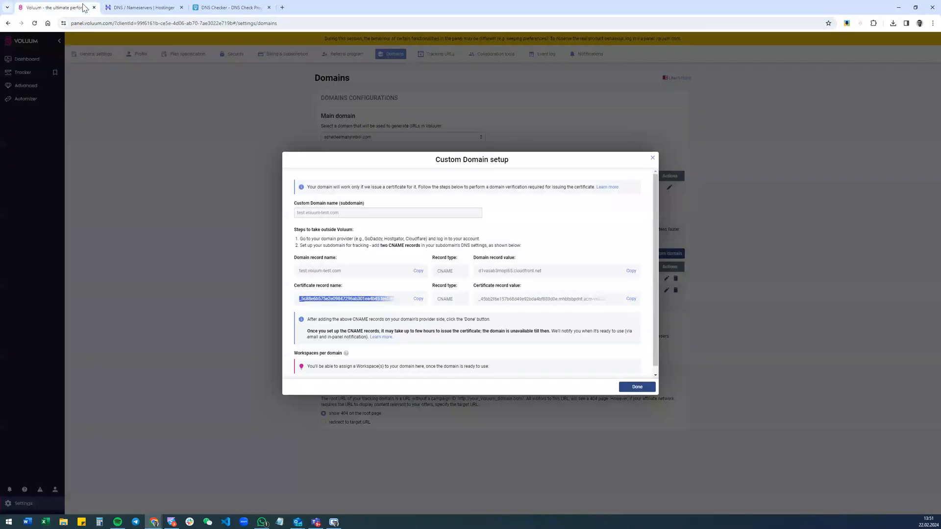
{"action": "left_click", "coordinate": [630, 300]}
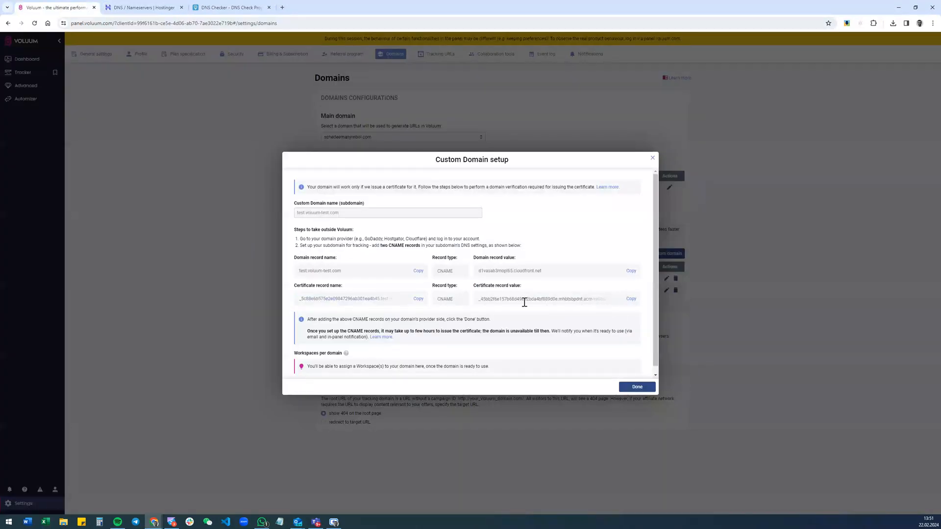
{"action": "left_click", "coordinate": [144, 7]}
{"action": "left_click", "coordinate": [519, 221]}
{"action": "key", "text": "ctrl+v"}
{"action": "key", "text": "Tab"}
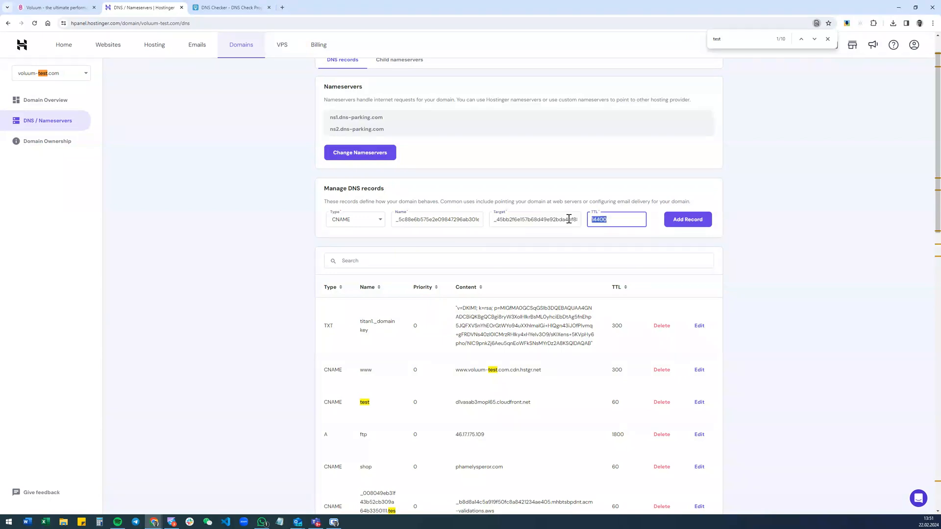
{"action": "type", "text": "60"}
{"action": "left_click", "coordinate": [680, 229]}
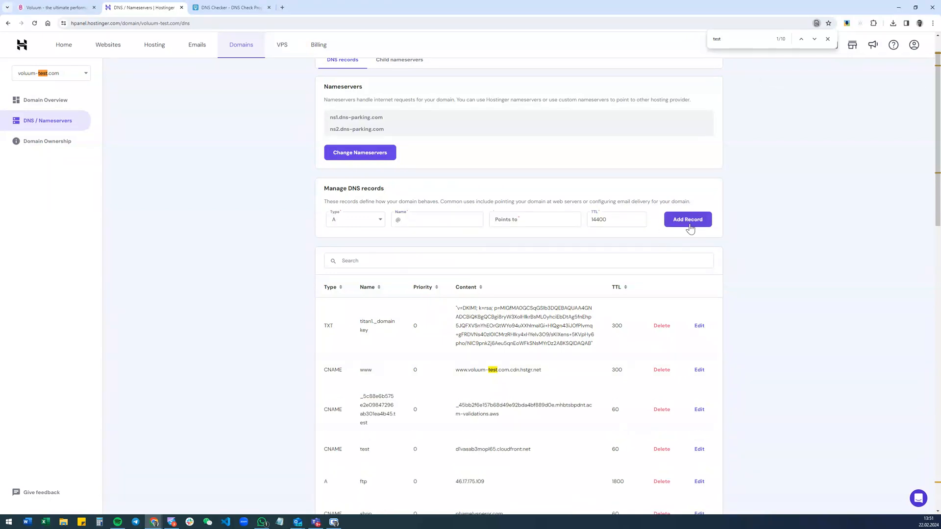
{"action": "scroll", "coordinate": [637, 235], "scroll_direction": "down", "scroll_amount": 1}
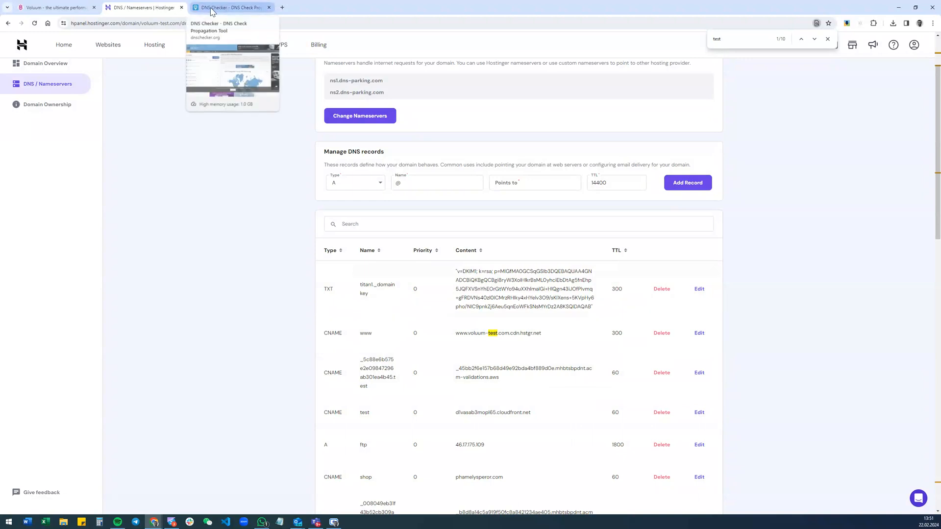
Copy the domain record name from Voluum and check the CNAME propagation of test.voluum-test.com in DNS Checker
{"action": "left_click", "coordinate": [232, 10]}
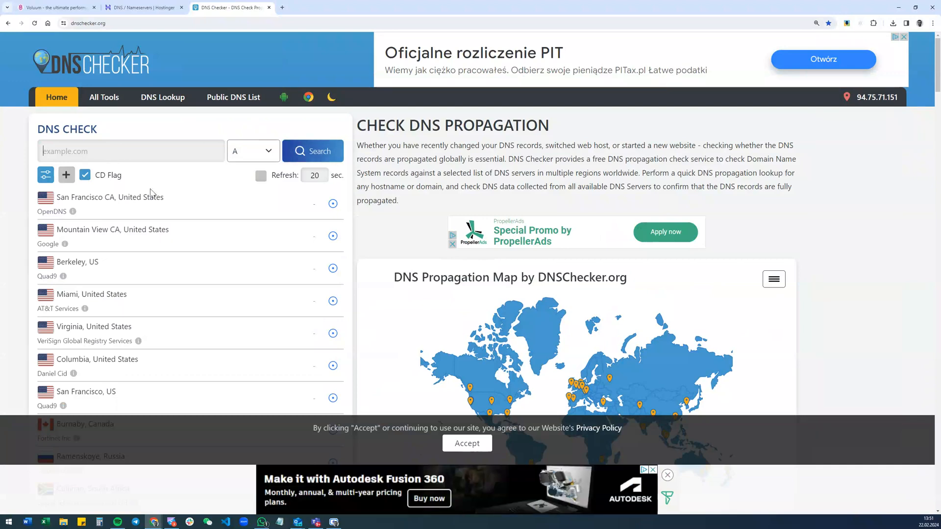
{"action": "left_click", "coordinate": [57, 4]}
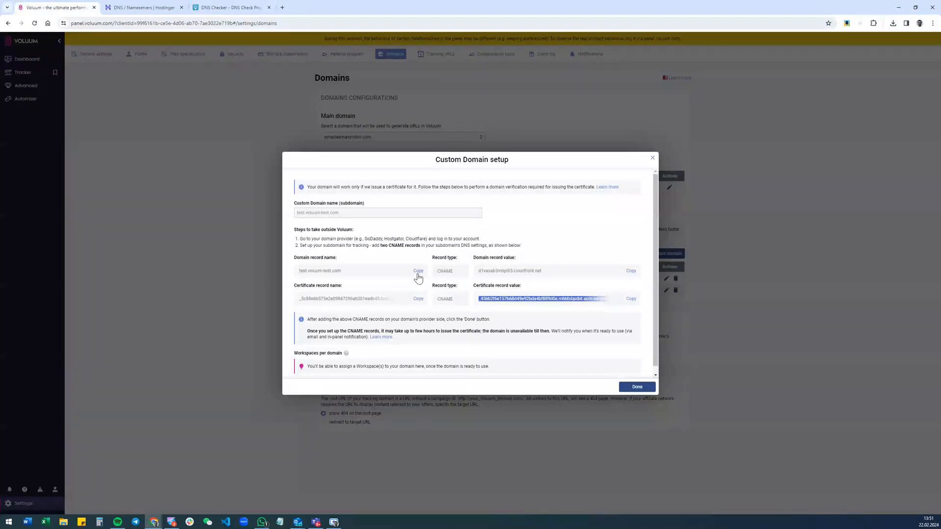
{"action": "key", "text": "ctrl+Tab"}
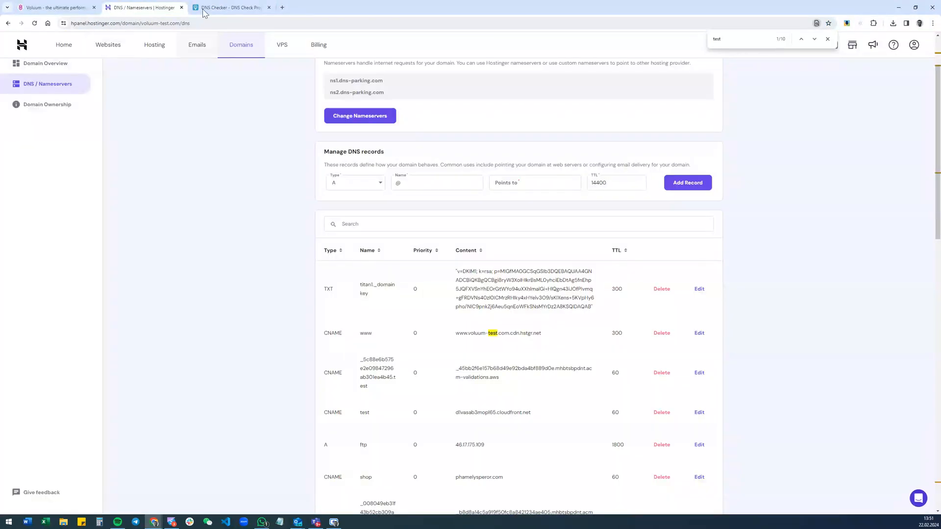
{"action": "key", "text": "ctrl+Tab"}
{"action": "left_click", "coordinate": [103, 154]}
{"action": "key", "text": "ctrl+v"}
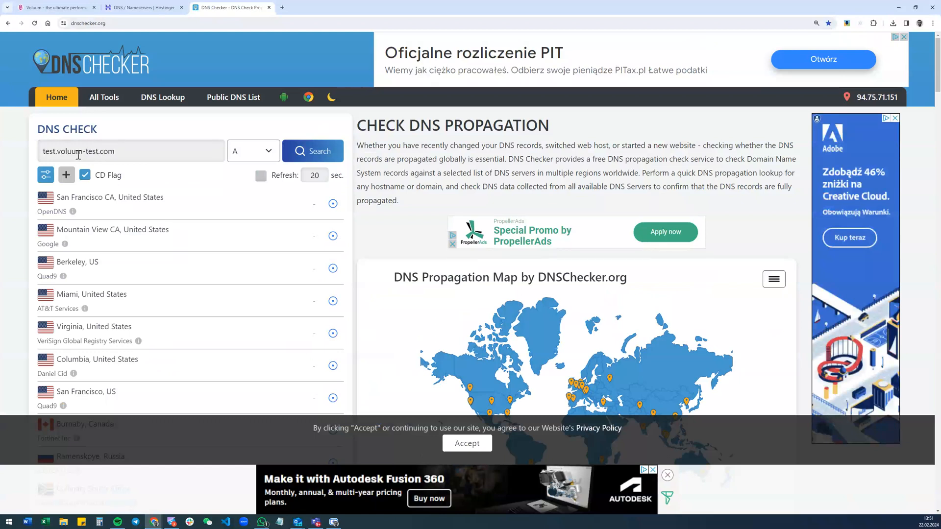
{"action": "left_click", "coordinate": [253, 151]}
{"action": "left_click", "coordinate": [245, 190]}
{"action": "left_click", "coordinate": [308, 152]}
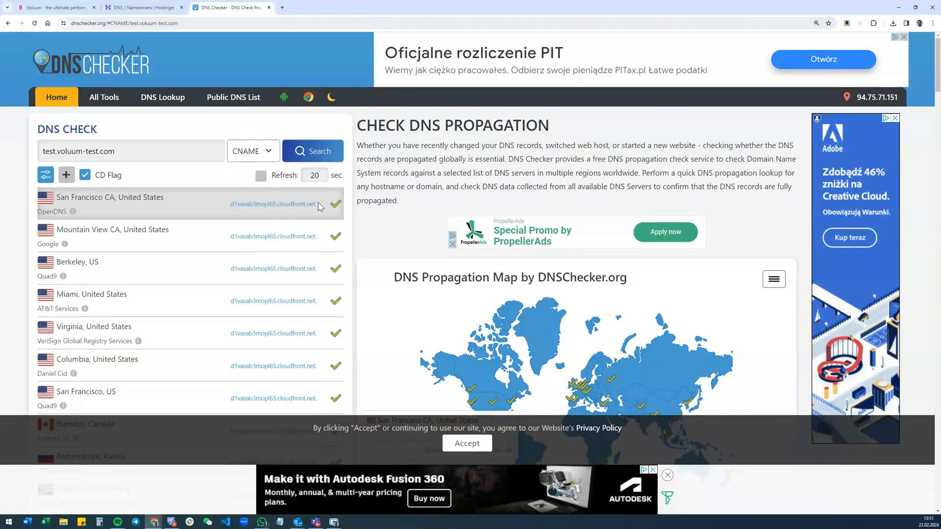
Copy the certificate record name from Voluum, run its CNAME propagation check in DNS Checker, and review the results by server location
{"action": "left_click", "coordinate": [54, 7]}
{"action": "left_click", "coordinate": [418, 300]}
{"action": "left_click", "coordinate": [229, 8]}
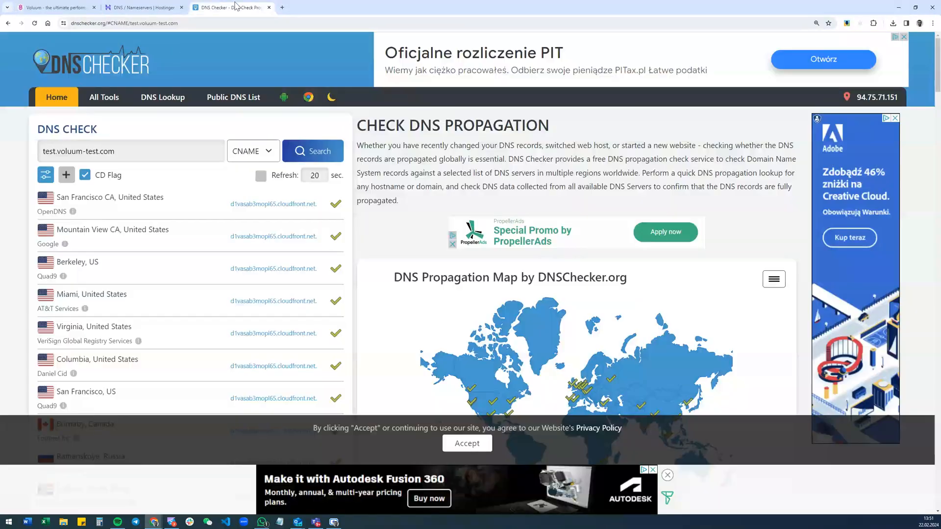
{"action": "triple_click", "coordinate": [129, 152]}
{"action": "key", "text": "ctrl+v"}
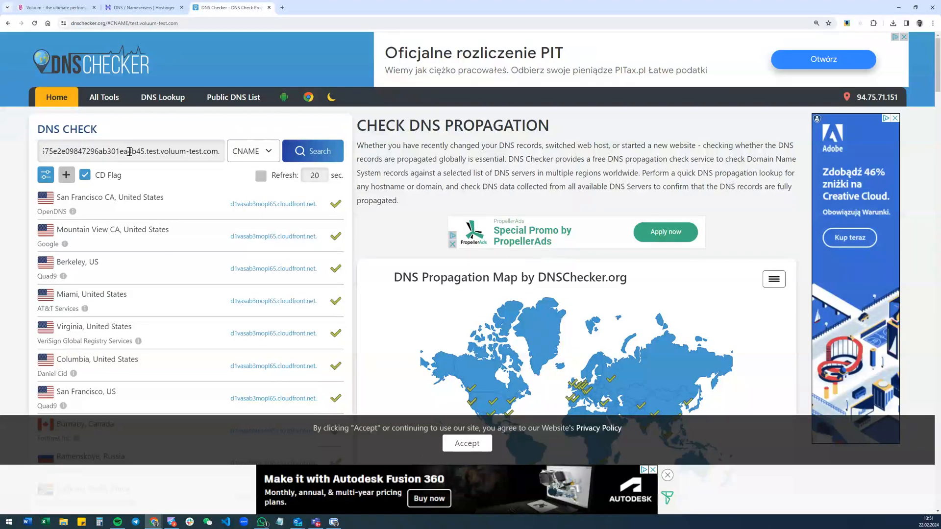
{"action": "left_click", "coordinate": [304, 156]}
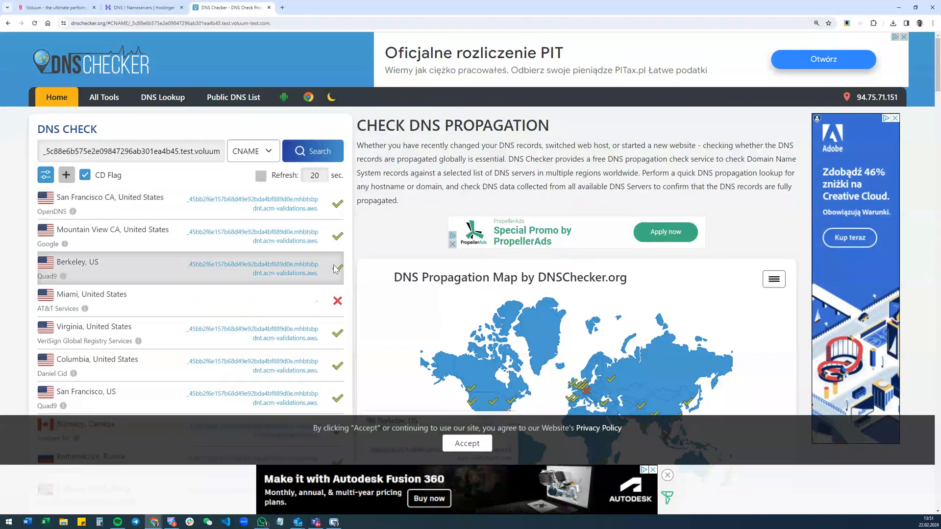
{"action": "scroll", "coordinate": [337, 304], "scroll_direction": "down", "scroll_amount": 3}
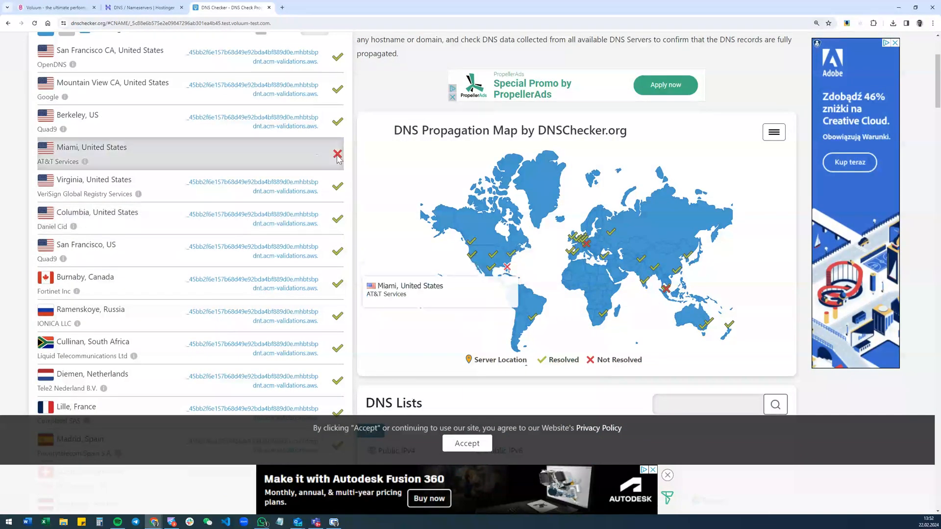
Examine the remaining server locations in the certificate record's CNAME propagation results
{"action": "scroll", "coordinate": [299, 164], "scroll_direction": "down", "scroll_amount": 2}
{"action": "scroll", "coordinate": [299, 164], "scroll_direction": "down", "scroll_amount": 6}
{"action": "scroll", "coordinate": [304, 152], "scroll_direction": "down", "scroll_amount": 5}
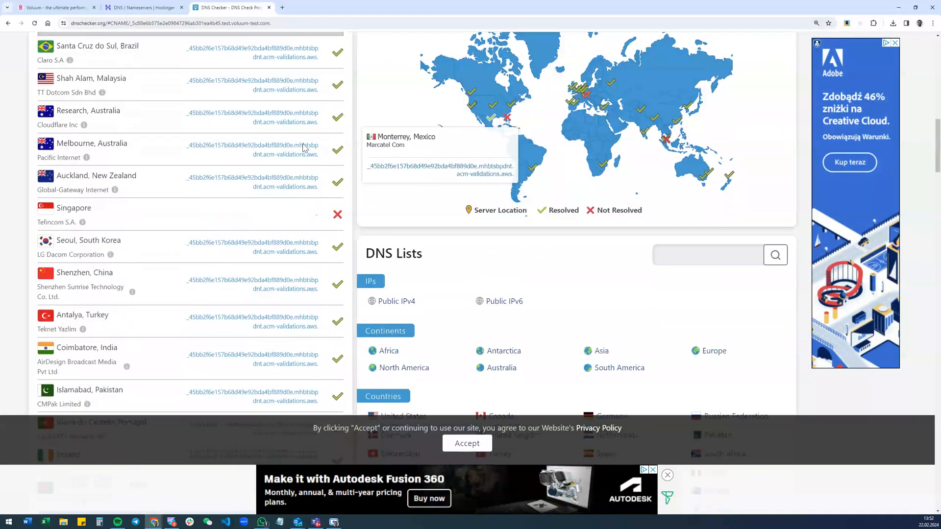
{"action": "scroll", "coordinate": [272, 210], "scroll_direction": "down", "scroll_amount": 3}
{"action": "scroll", "coordinate": [268, 236], "scroll_direction": "up", "scroll_amount": 6}
{"action": "scroll", "coordinate": [270, 233], "scroll_direction": "up", "scroll_amount": 10}
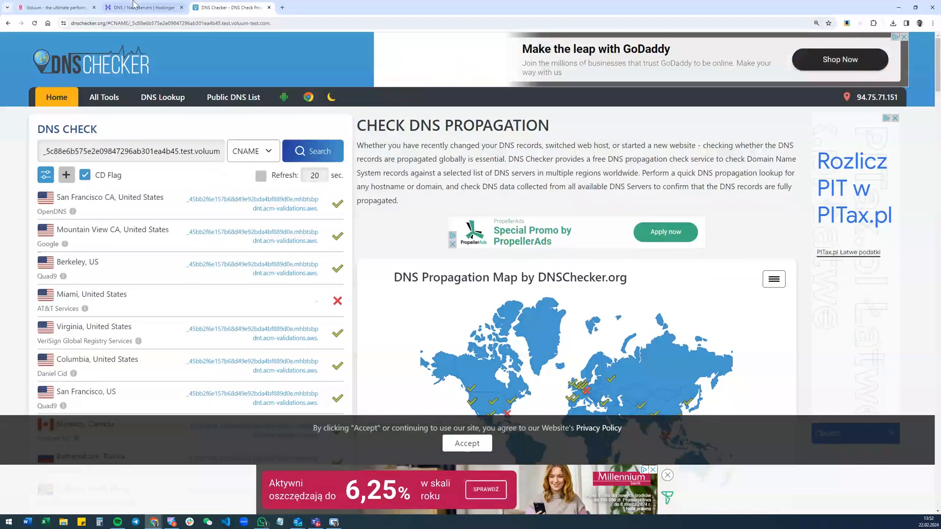
Switch to Voluum, finish the custom domain setup for test.voluum-test.com, and check the certificate statuses of the custom domains
{"action": "left_click", "coordinate": [51, 7]}
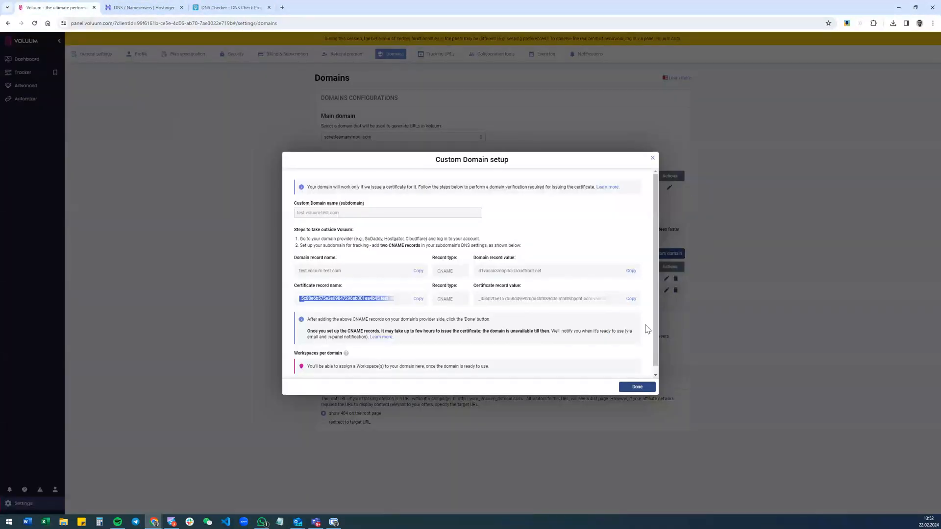
{"action": "scroll", "coordinate": [632, 314], "scroll_direction": "down", "scroll_amount": 1}
{"action": "left_click", "coordinate": [636, 387]}
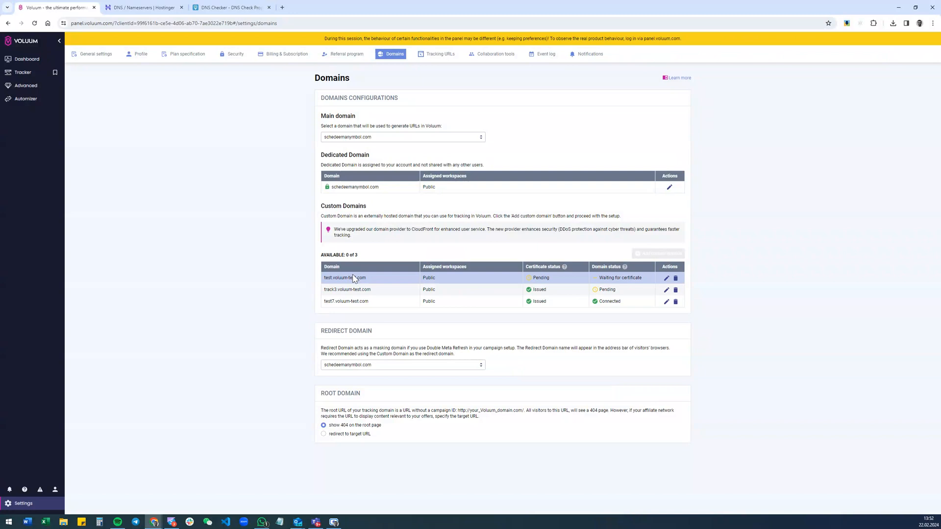
{"action": "mouse_move", "coordinate": [541, 283]}
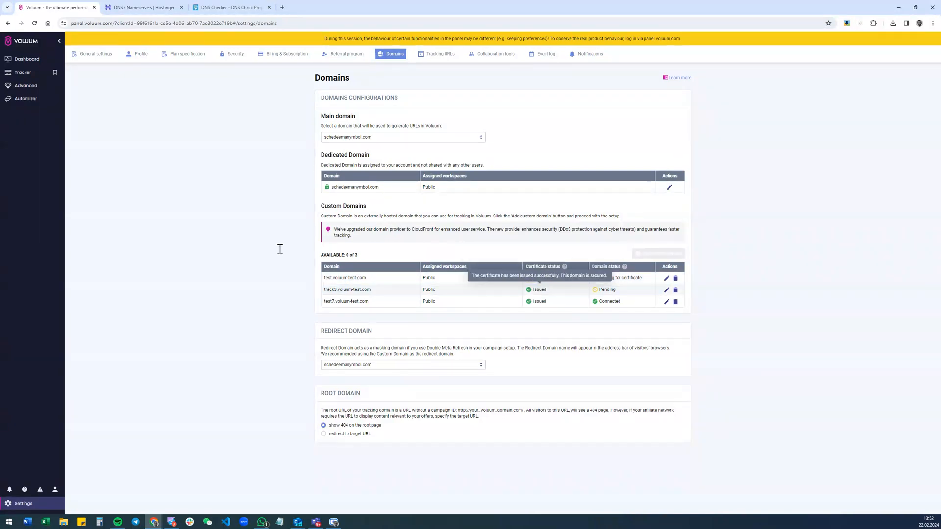
Search the voluum-test.com DNS records in Hostinger for CAA and examine the issue entry for amazon.com
{"action": "left_click", "coordinate": [141, 7]}
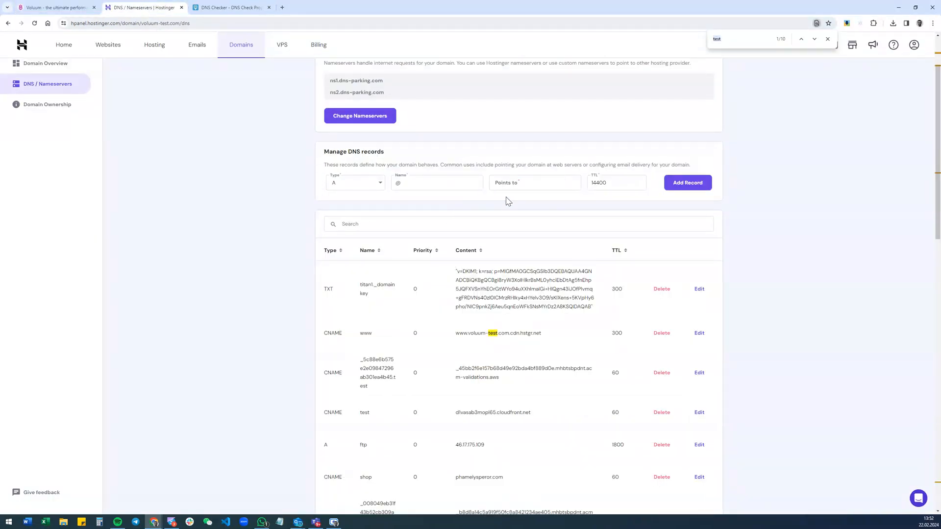
{"action": "scroll", "coordinate": [460, 181], "scroll_direction": "down", "scroll_amount": 5}
{"action": "scroll", "coordinate": [451, 181], "scroll_direction": "up", "scroll_amount": 4}
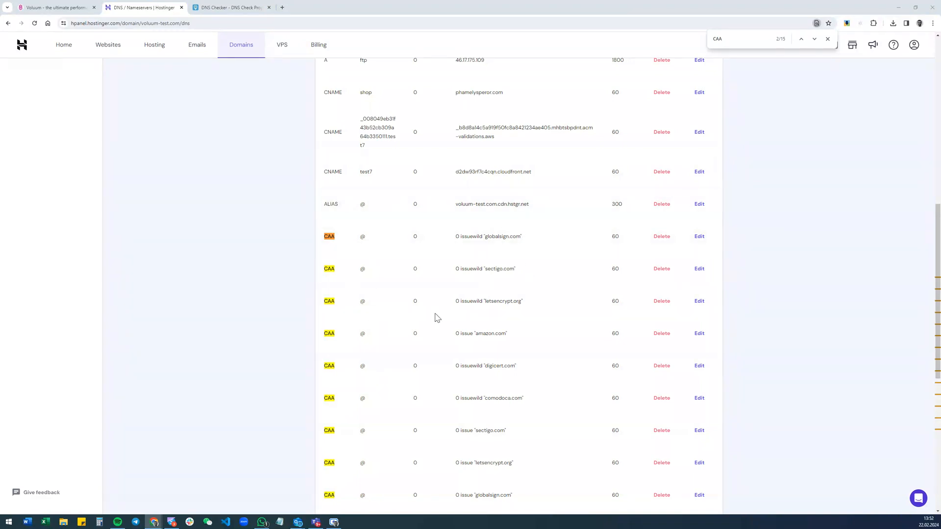
{"action": "left_click_drag", "start_coordinate": [479, 333], "coordinate": [535, 338]}
{"action": "scroll", "coordinate": [554, 335], "scroll_direction": "up", "scroll_amount": 8}
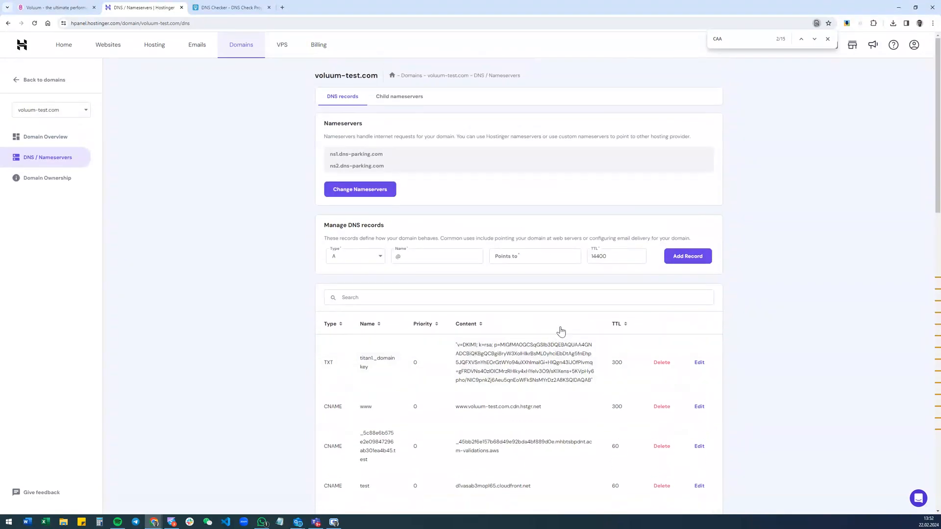
Try to add a CAA record named @ with flag 0, tag issue, CA domain amazon.com and TTL 14400
{"action": "left_click", "coordinate": [353, 262]}
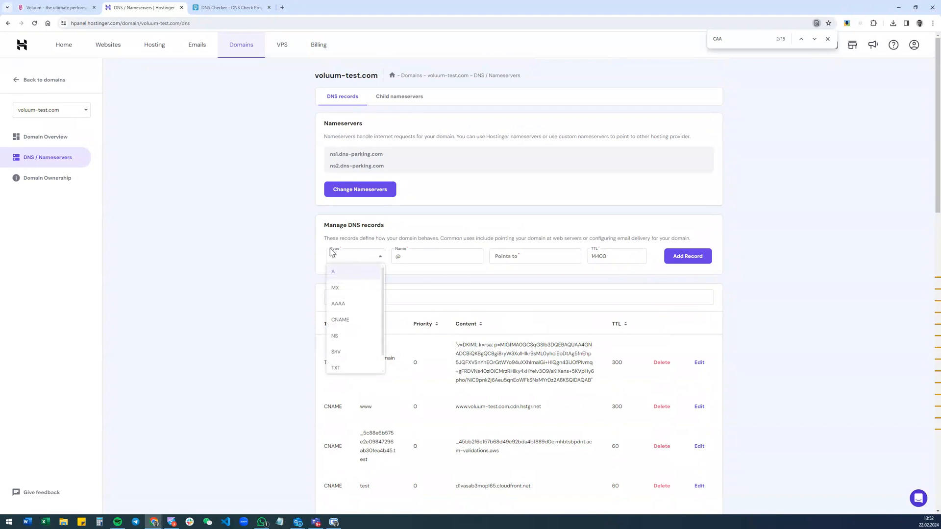
{"action": "scroll", "coordinate": [363, 314], "scroll_direction": "down", "scroll_amount": 2}
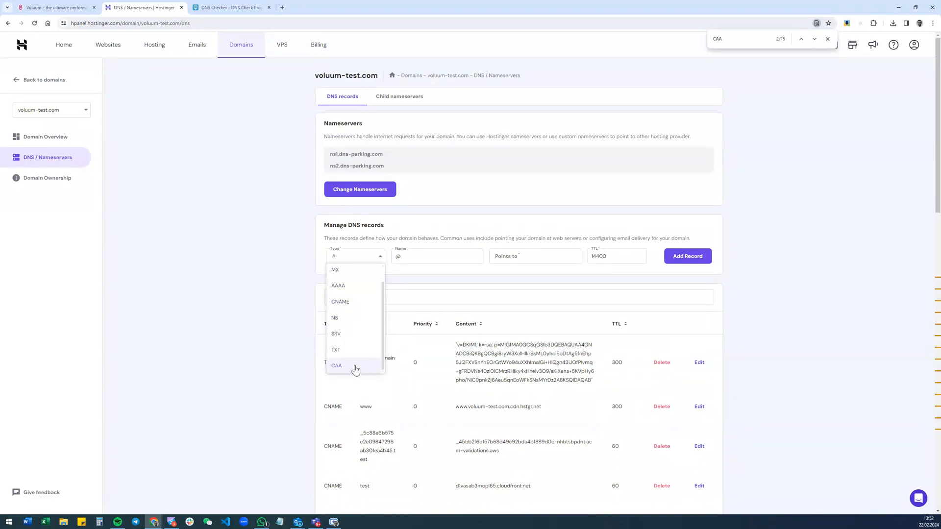
{"action": "left_click", "coordinate": [356, 368]}
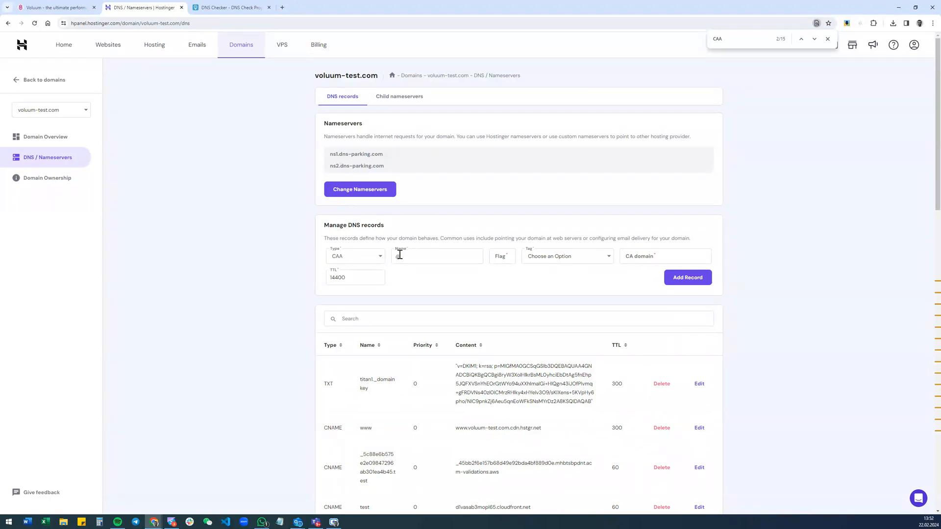
{"action": "left_click", "coordinate": [508, 257]}
{"action": "type", "text": "0"}
{"action": "left_click", "coordinate": [581, 258]}
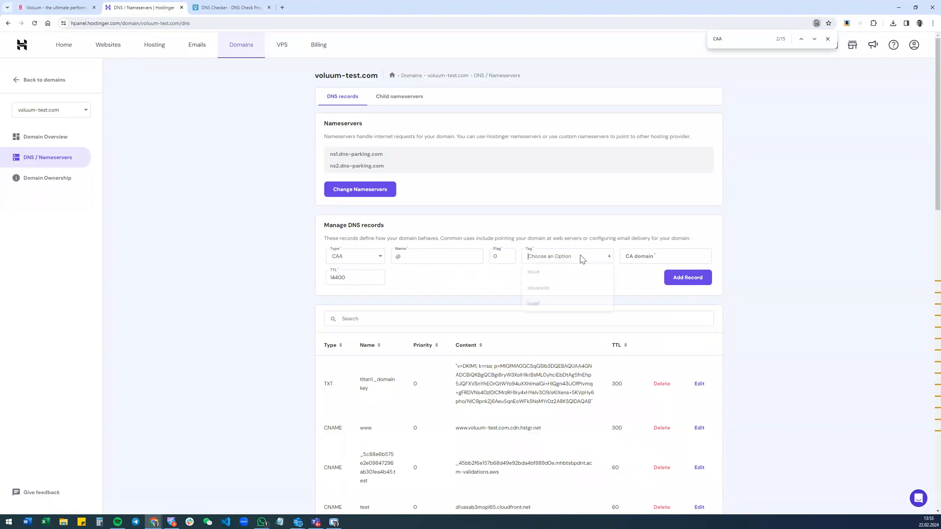
{"action": "left_click", "coordinate": [553, 277]}
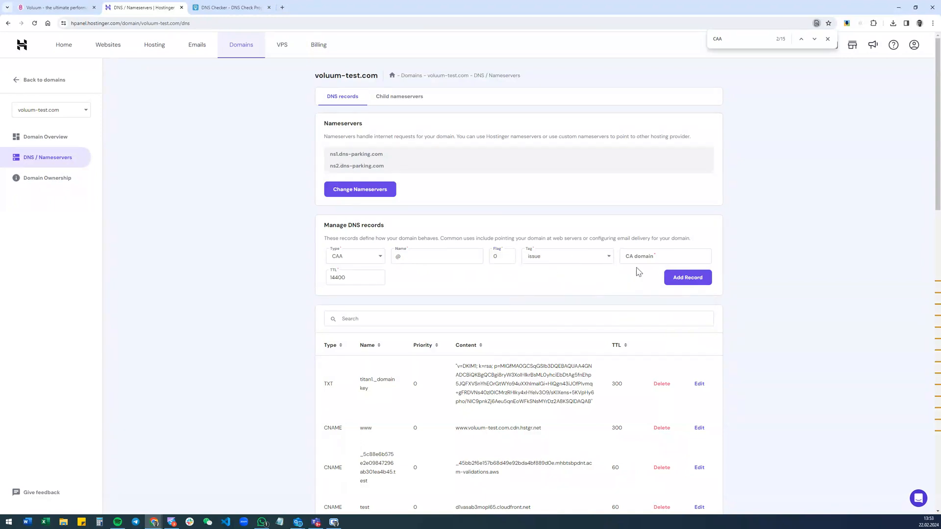
{"action": "left_click", "coordinate": [668, 256]}
{"action": "left_click", "coordinate": [690, 278]}
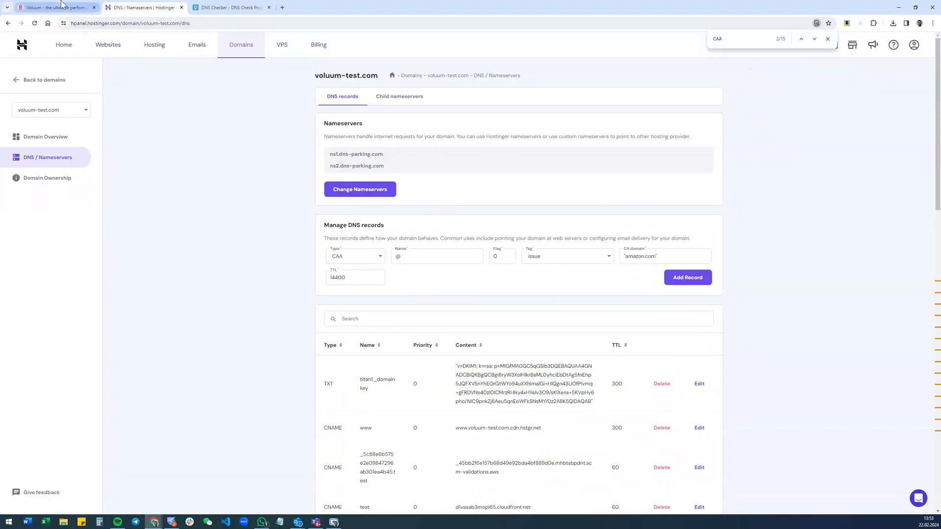
Switch to Voluum and check the certificate status details of test.voluum-test.com
{"action": "left_click", "coordinate": [61, 4]}
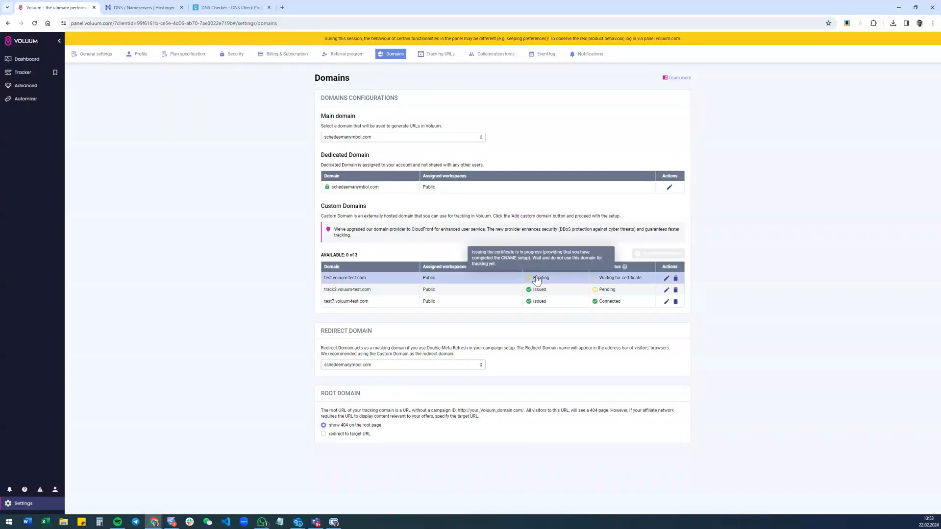
{"action": "mouse_move", "coordinate": [547, 283]}
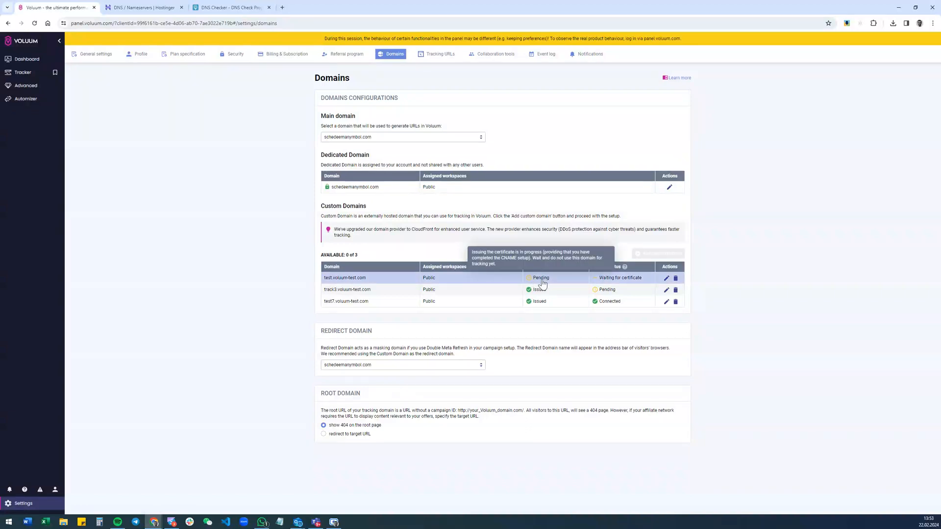